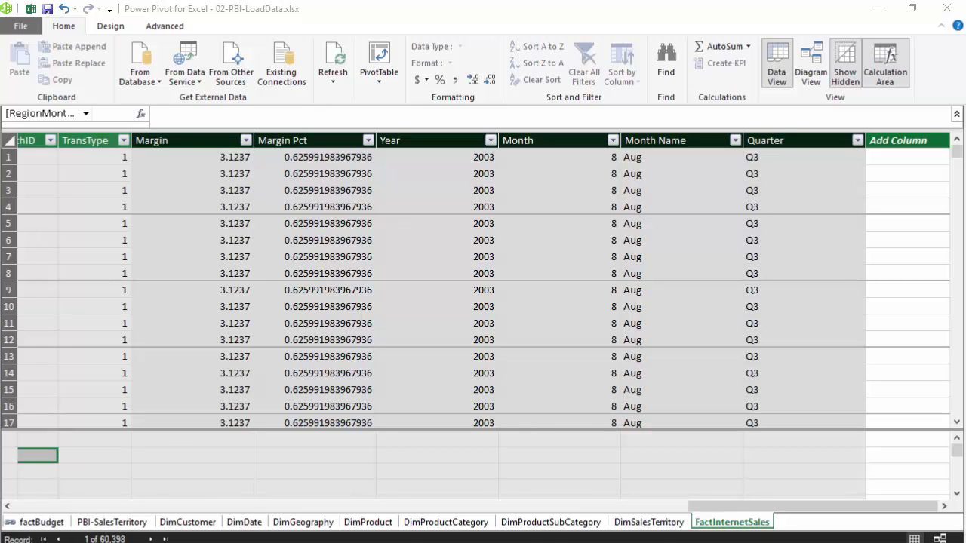
Step: Switch from the FactInternetSales calculation area in Power Pivot to the Excel workbook and start a new measure
{"action": "left_click_drag", "start_coordinate": [754, 506], "coordinate": [67, 488]}
{"action": "left_click", "coordinate": [70, 444]}
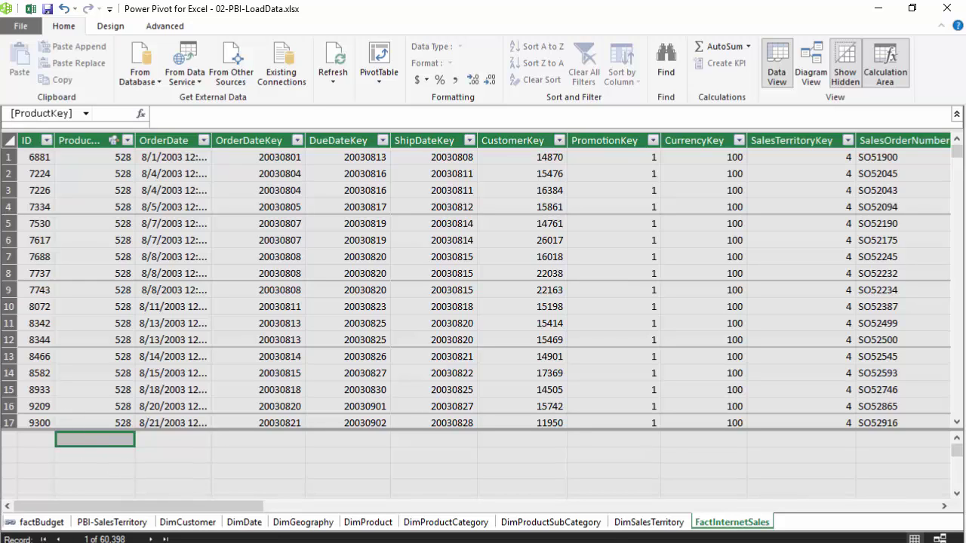
{"action": "left_click", "coordinate": [532, 455]}
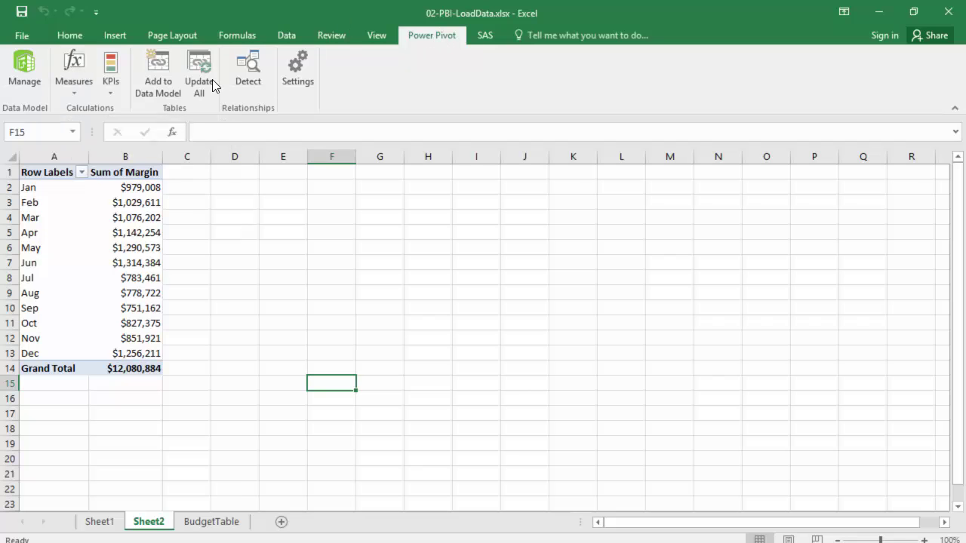
{"action": "left_click", "coordinate": [76, 90]}
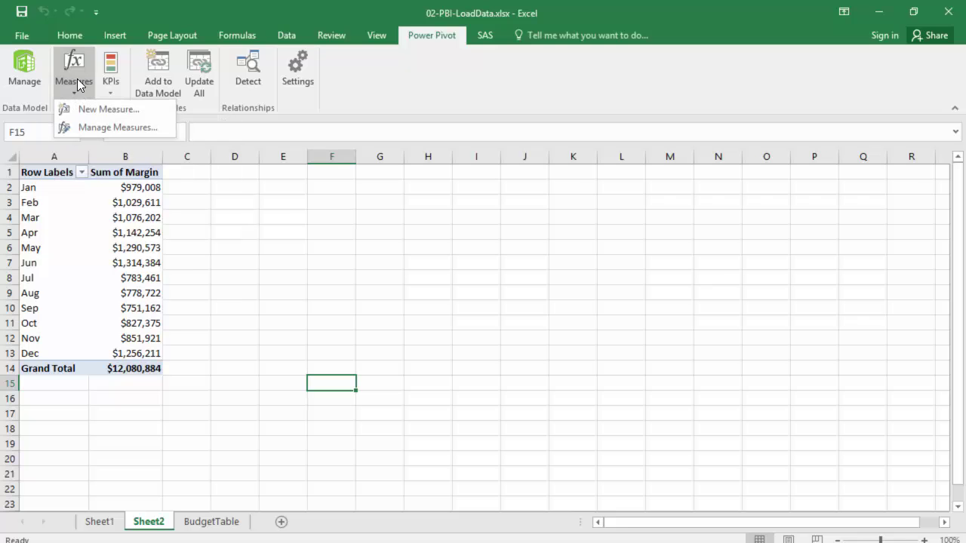
{"action": "left_click", "coordinate": [111, 110]}
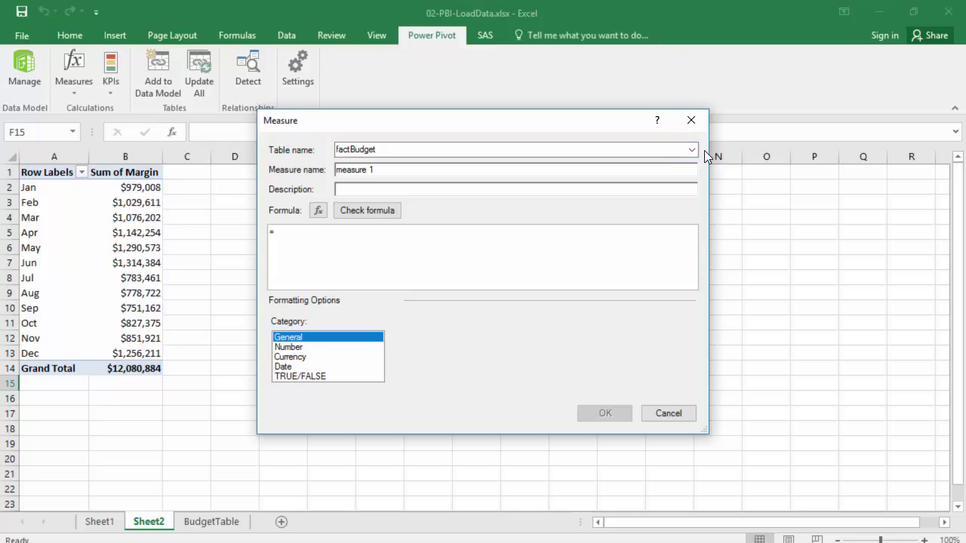
Step: Assign the new measure to the FactInternetSales table and name it Total Sales
{"action": "left_click", "coordinate": [692, 150]}
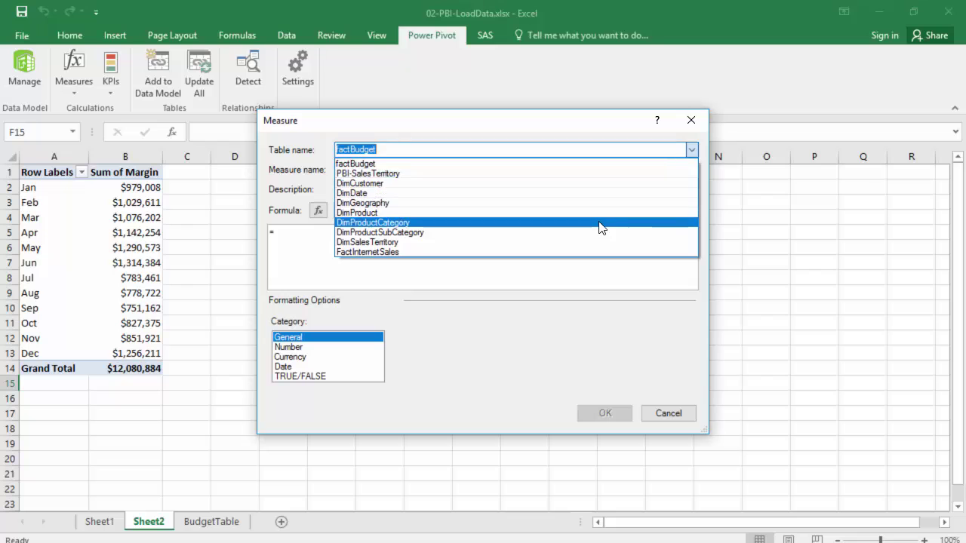
{"action": "left_click", "coordinate": [570, 252]}
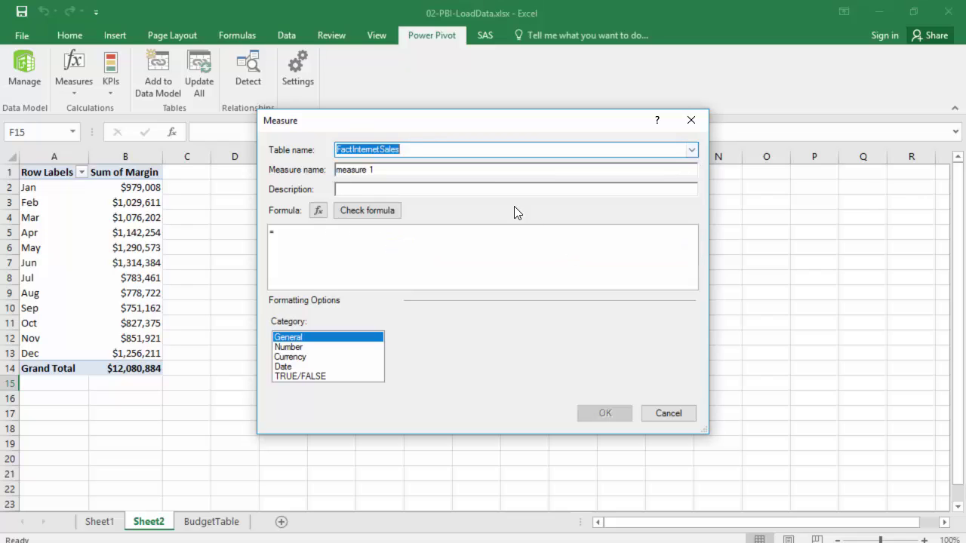
{"action": "left_click", "coordinate": [488, 151]}
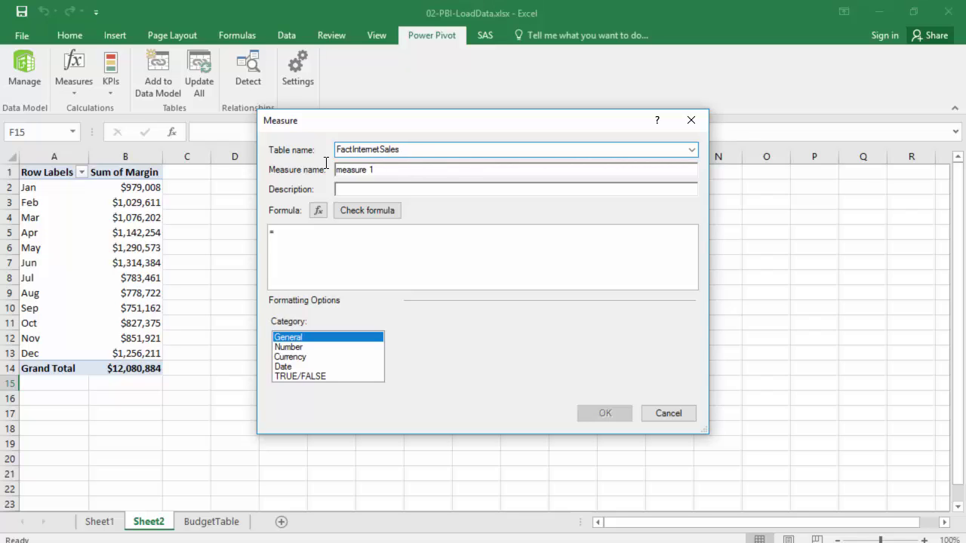
{"action": "key", "text": "Tab"}
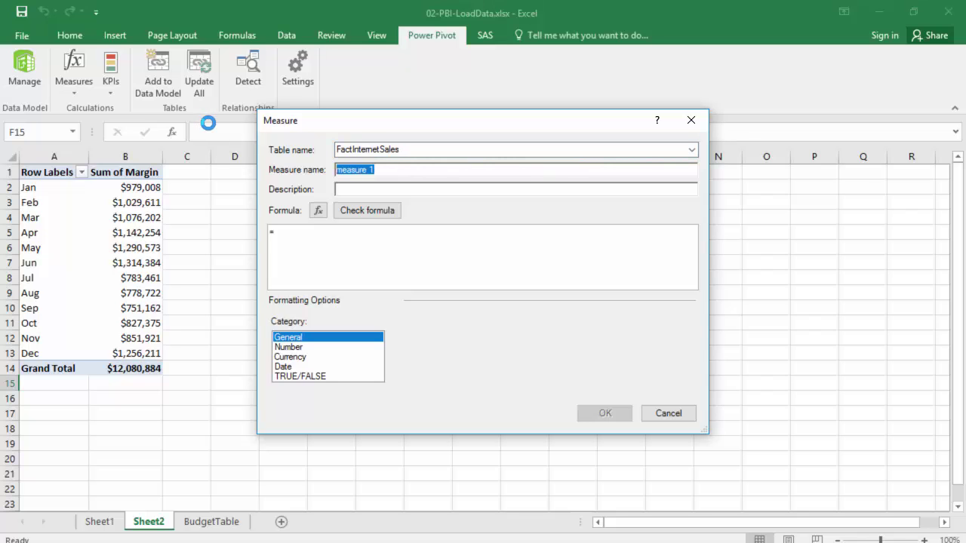
{"action": "type", "text": "tOTAL sALES"}
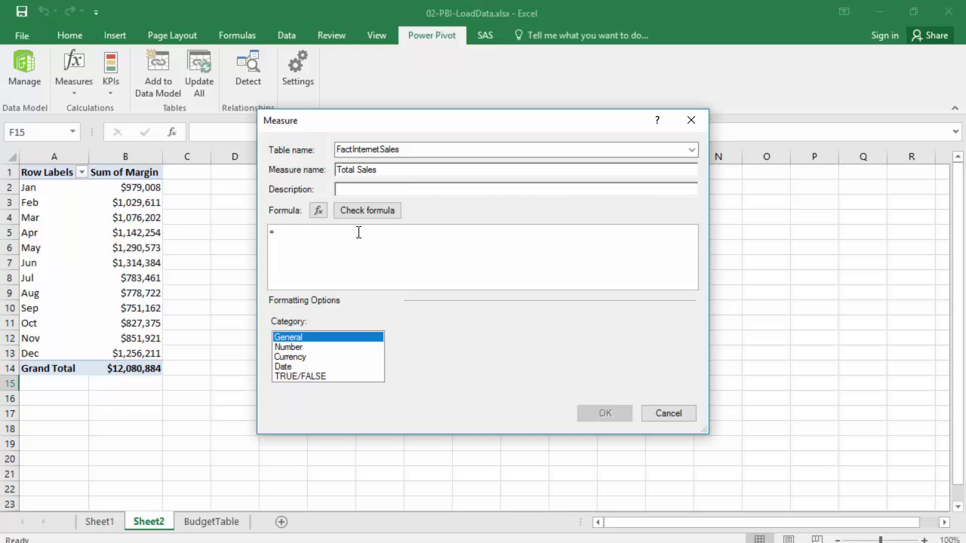
Step: Enter the measure formula =SUM(FactInternetSales[SalesAmount]) and check it for errors
{"action": "type", "text": "sum"}
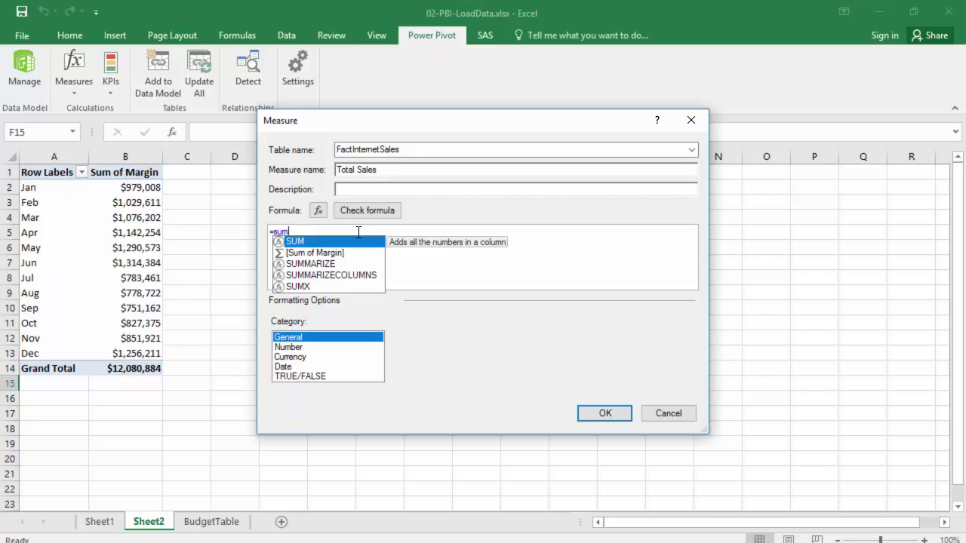
{"action": "type", "text": "("}
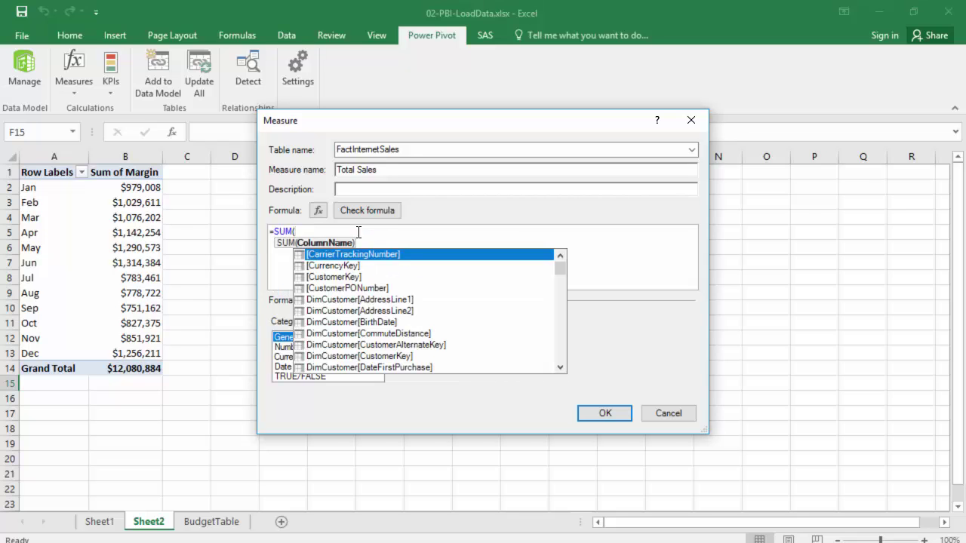
{"action": "type", "text": "sale"}
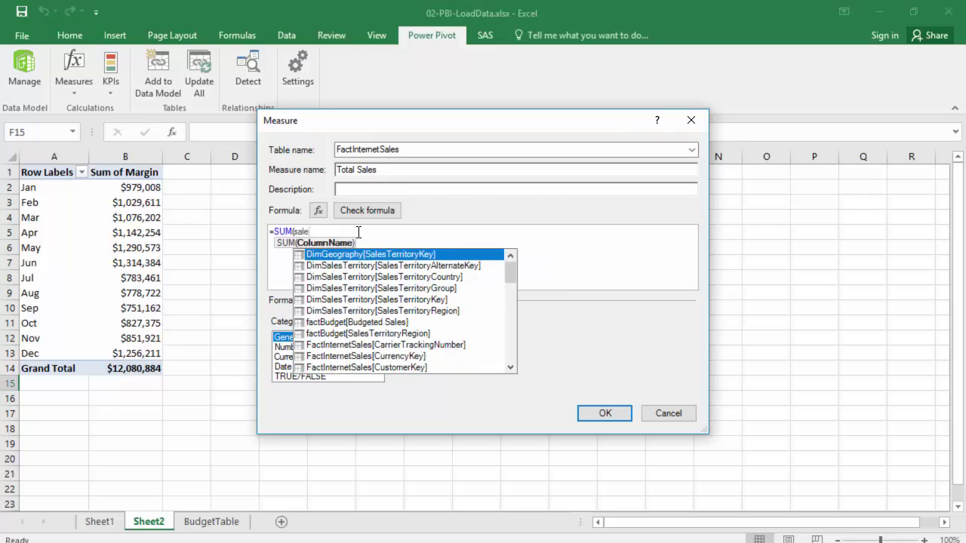
{"action": "type", "text": "s"}
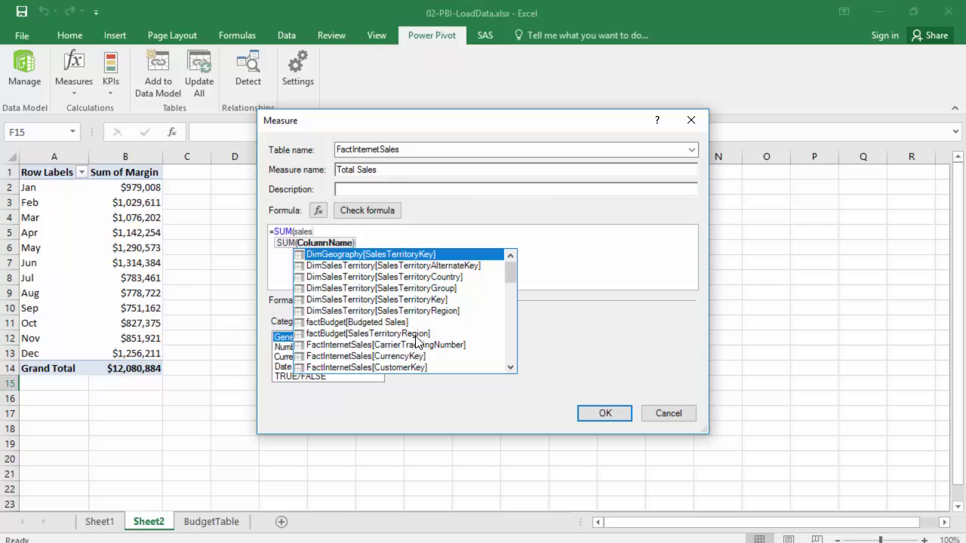
{"action": "left_click_drag", "start_coordinate": [511, 266], "coordinate": [516, 315]}
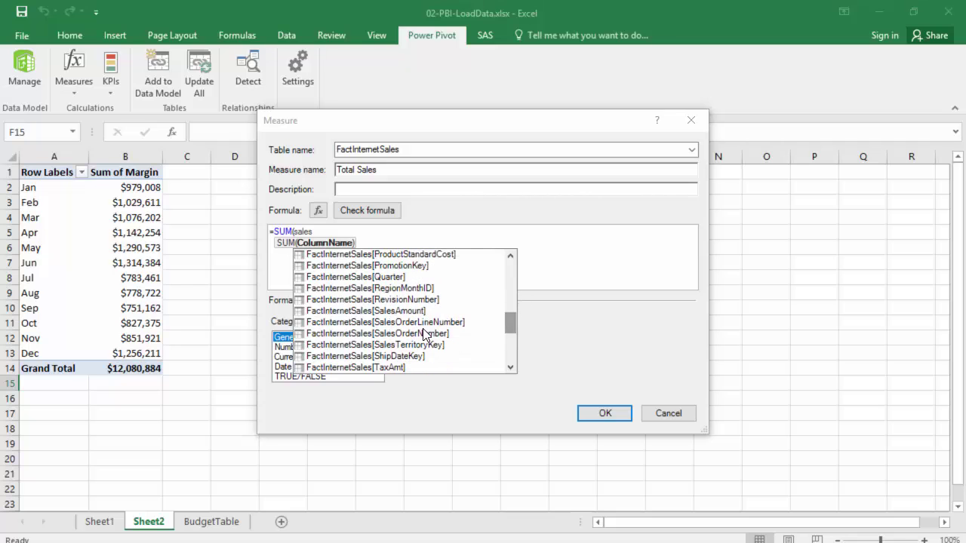
{"action": "left_click", "coordinate": [405, 311]}
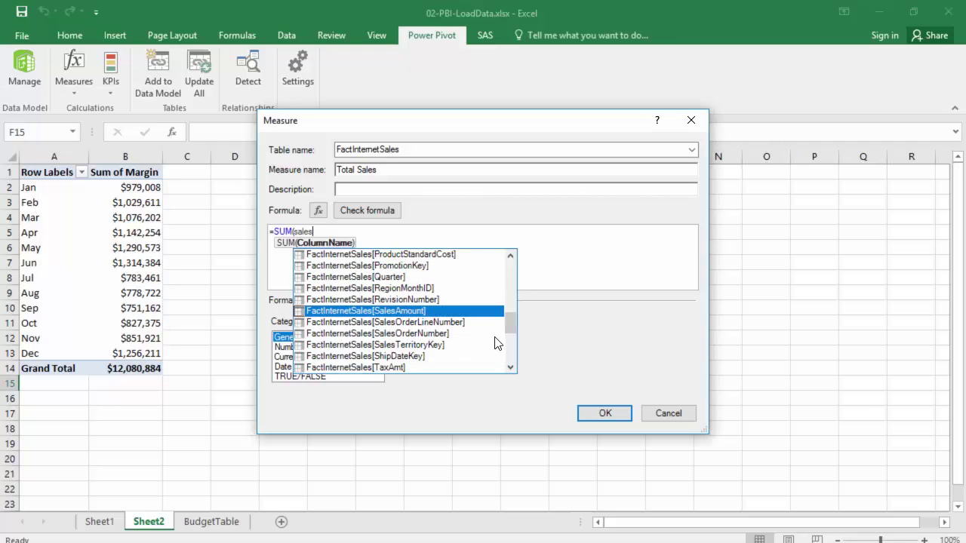
{"action": "key", "text": "Tab"}
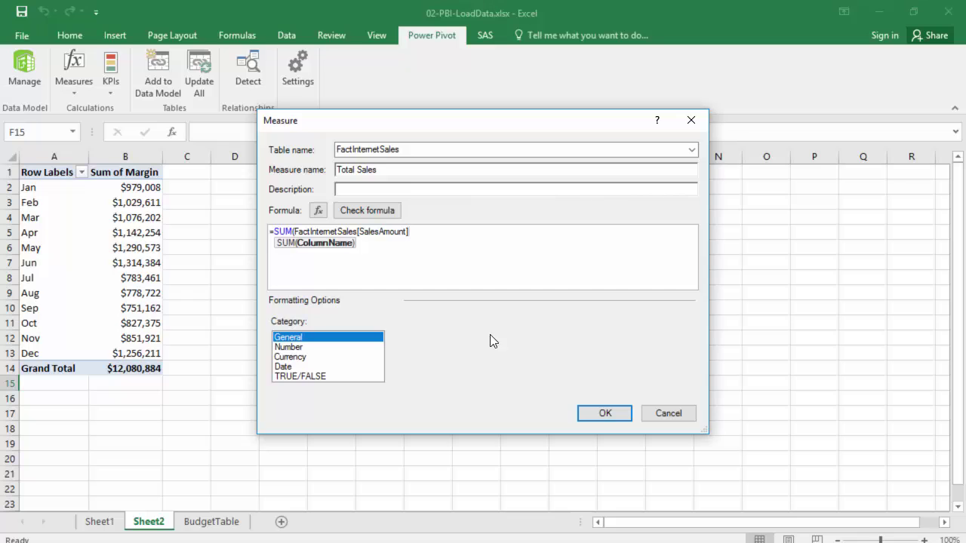
{"action": "type", "text": "))"}
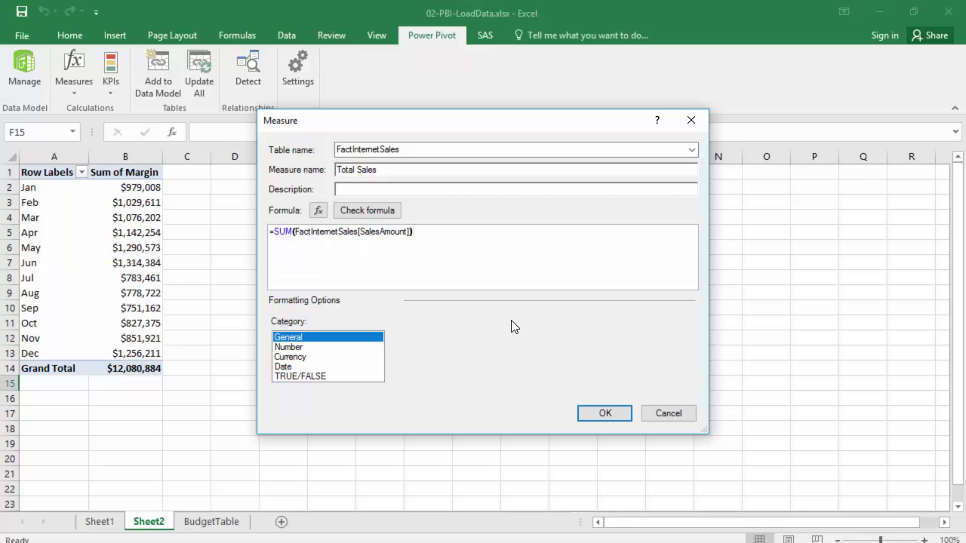
{"action": "left_click", "coordinate": [369, 216]}
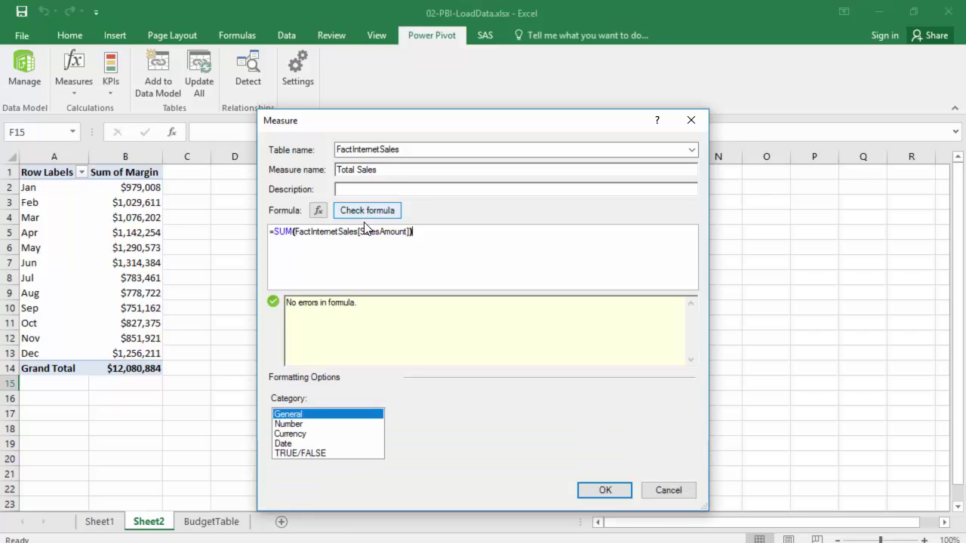
Step: Format the Total Sales measure as Currency with the $ symbol and 0 decimal places, and save it
{"action": "left_click", "coordinate": [302, 435]}
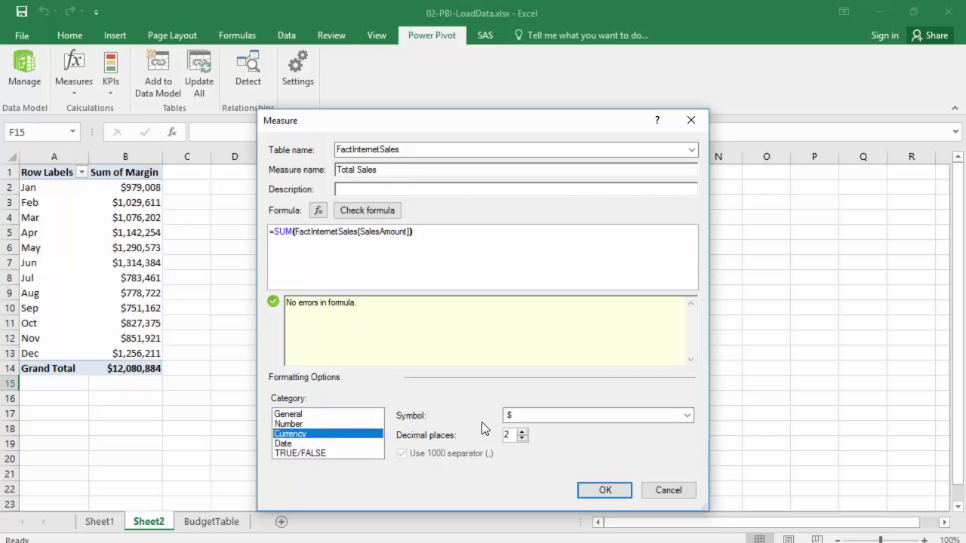
{"action": "left_click", "coordinate": [522, 439]}
{"action": "left_click", "coordinate": [521, 440]}
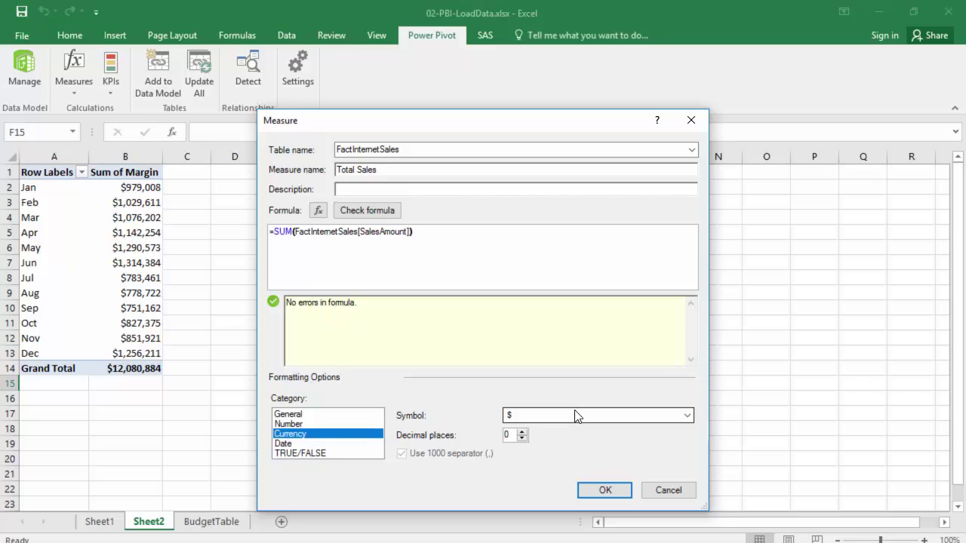
{"action": "left_click", "coordinate": [605, 488]}
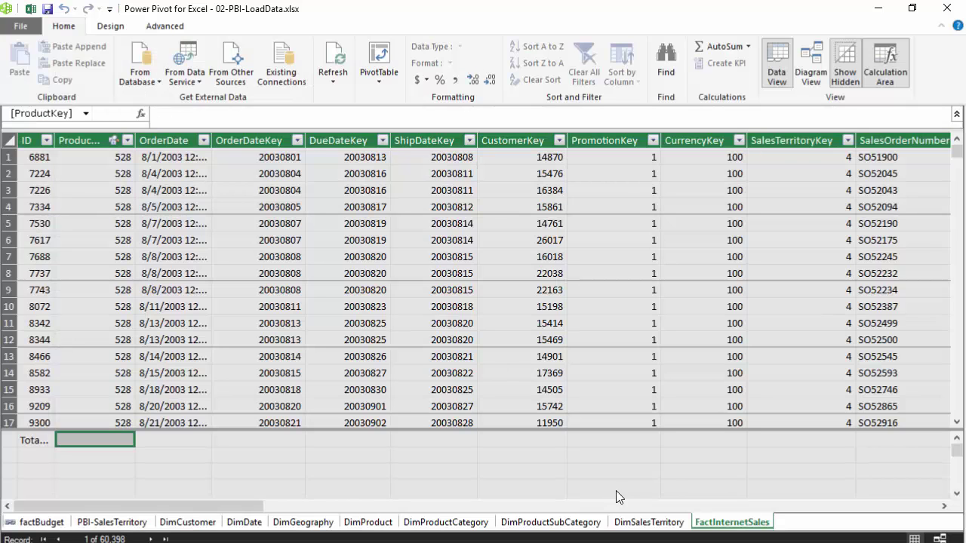
Step: Inspect the Total Sales measure in the FactInternetSales calculation area in Power Pivot and return to Excel
{"action": "left_click", "coordinate": [32, 440]}
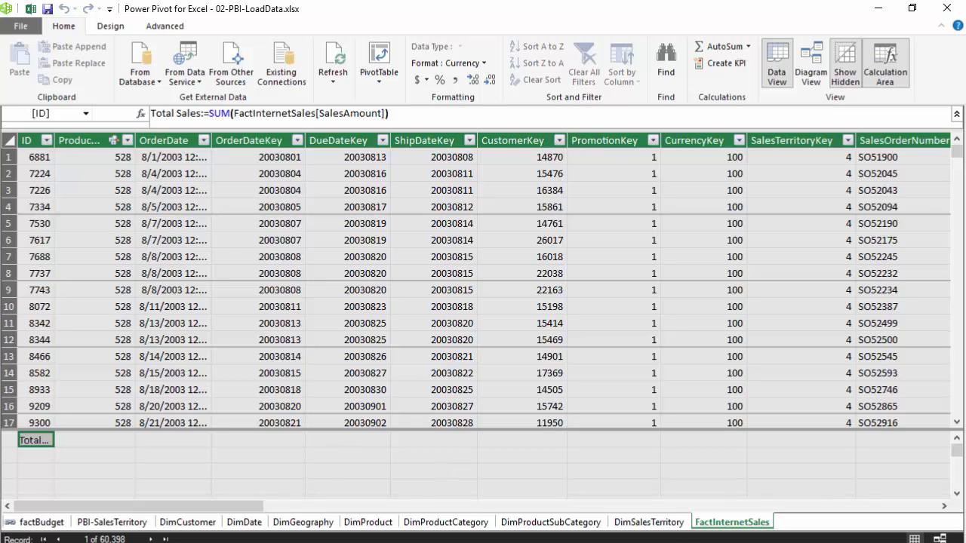
{"action": "left_click", "coordinate": [544, 527]}
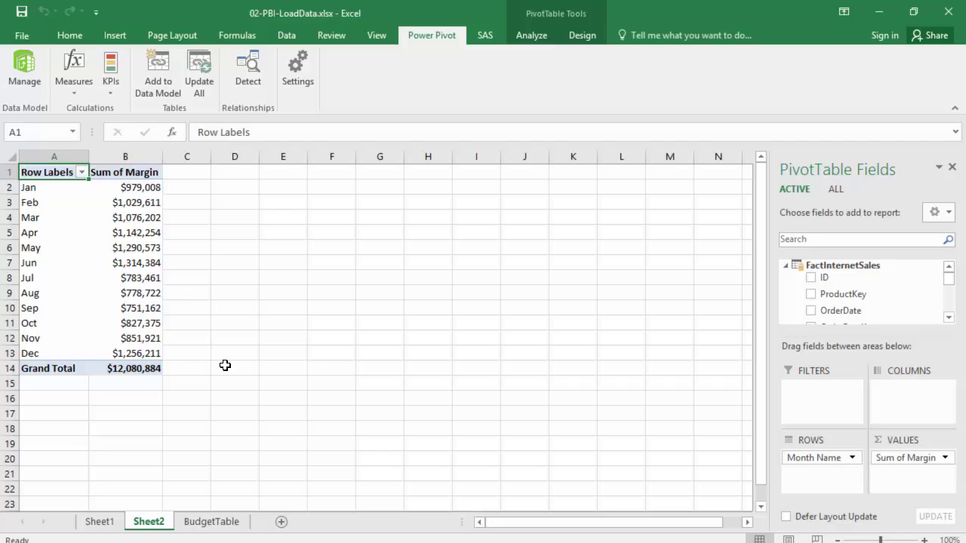
Step: Insert a PivotTable based on the workbook's Data Model at cell E1 of Sheet2
{"action": "left_click", "coordinate": [274, 172]}
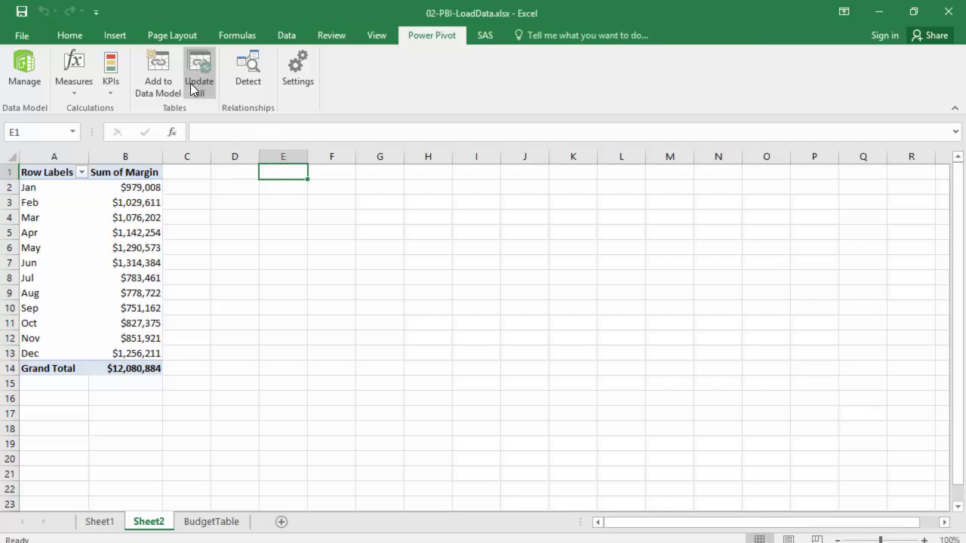
{"action": "left_click", "coordinate": [116, 35]}
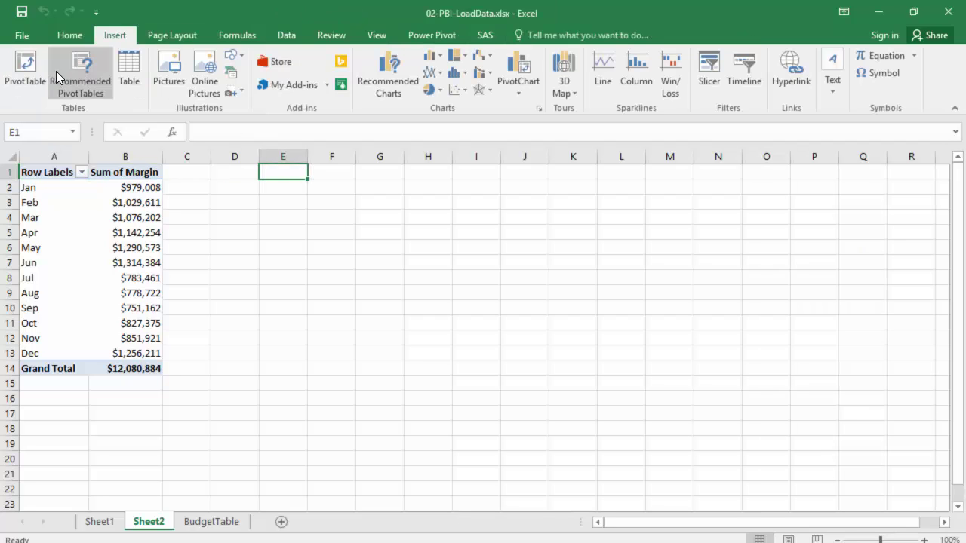
{"action": "left_click", "coordinate": [27, 77]}
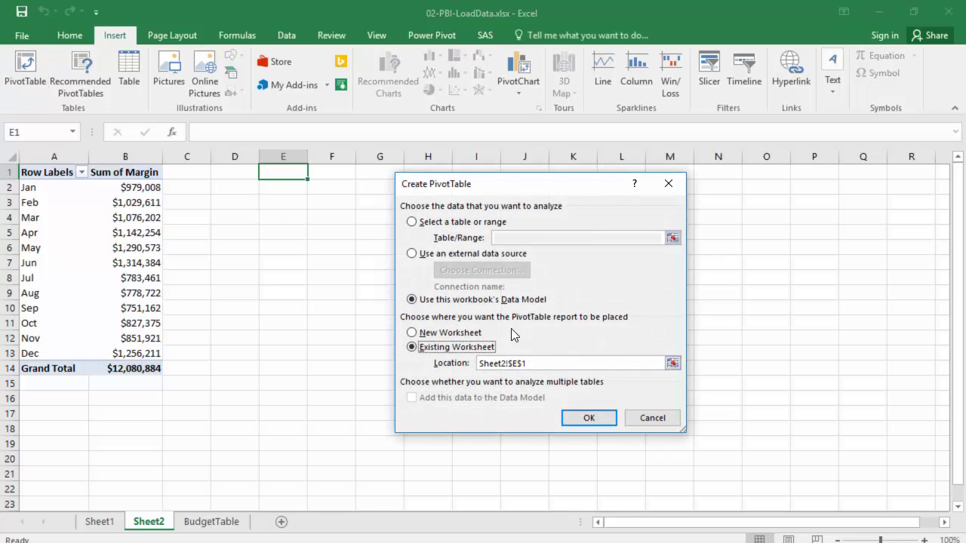
{"action": "left_click", "coordinate": [589, 417]}
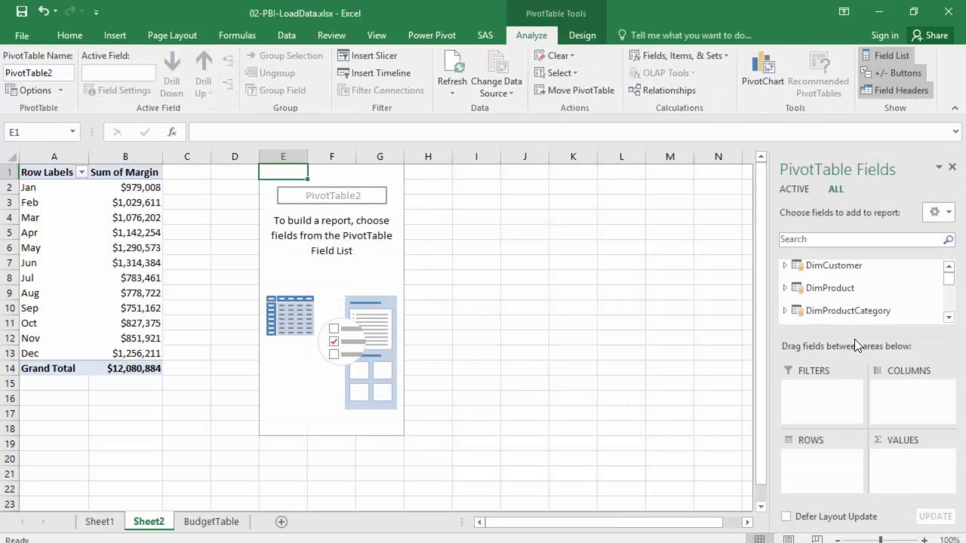
Step: Build the new PivotTable with the English product category from DimProductCategory as rows and Total Sales as values
{"action": "mouse_move", "coordinate": [950, 281]}
{"action": "left_mouse_down"}
{"action": "mouse_move", "coordinate": [950, 296]}
{"action": "mouse_move", "coordinate": [952, 281]}
{"action": "left_mouse_up"}
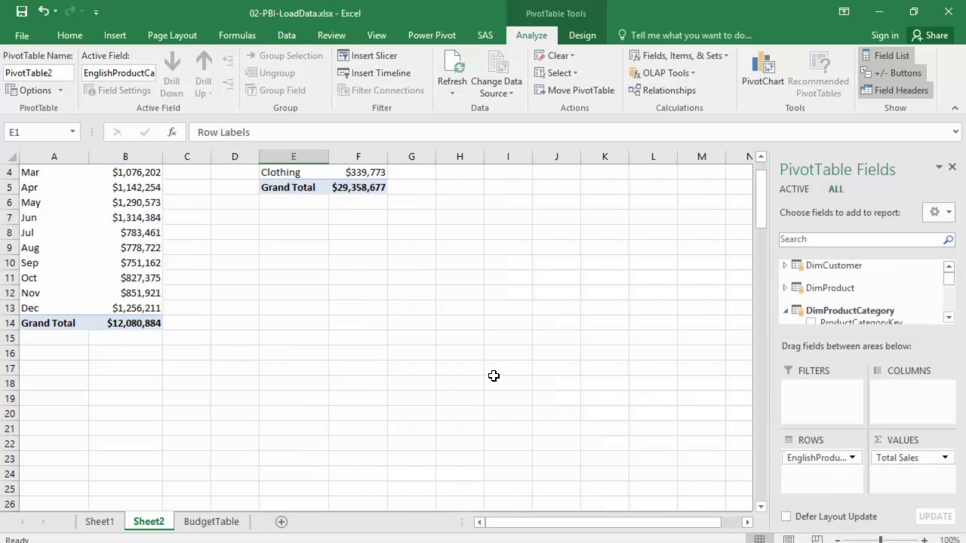
{"action": "left_click", "coordinate": [482, 369]}
{"action": "scroll", "coordinate": [394, 325], "scroll_direction": "up", "scroll_amount": 1}
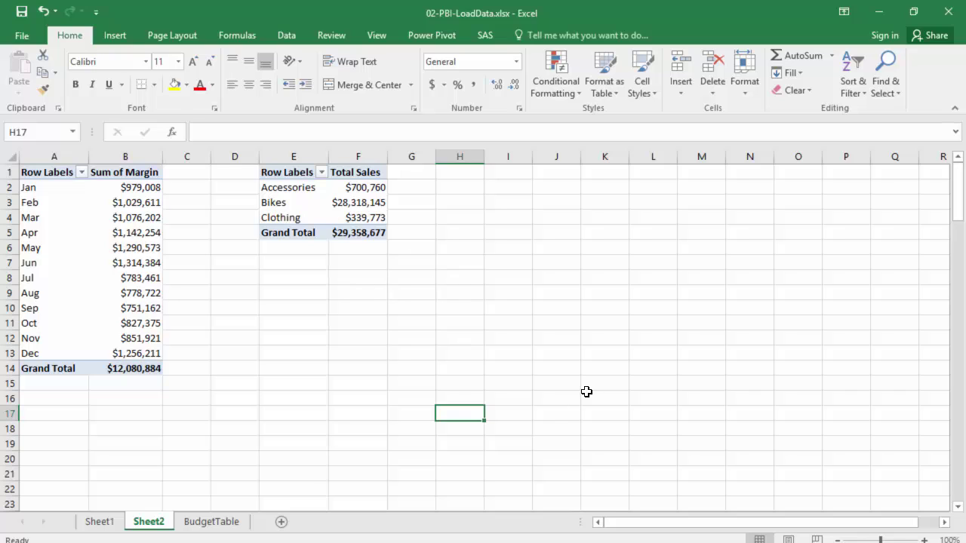
Step: Examine the Accessories total in the PivotTable and the relationships linking DimProductCategory to FactInternetSales in Power Pivot's diagram
{"action": "mouse_move", "coordinate": [360, 191]}
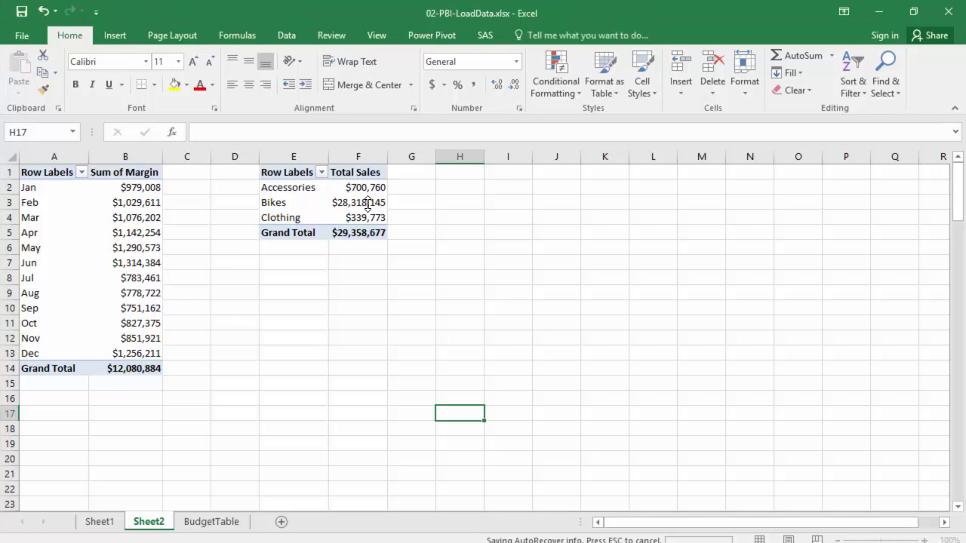
{"action": "left_click", "coordinate": [350, 188]}
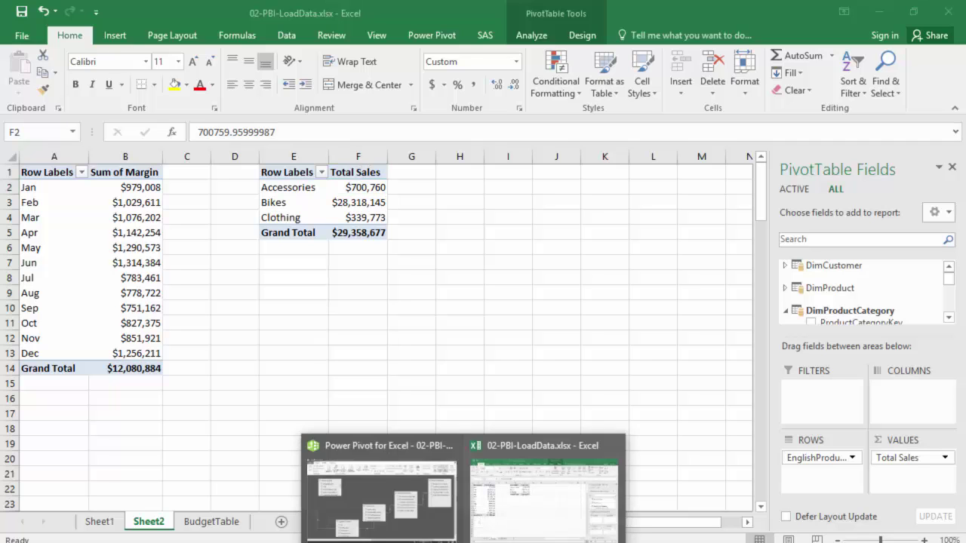
{"action": "left_click", "coordinate": [386, 443]}
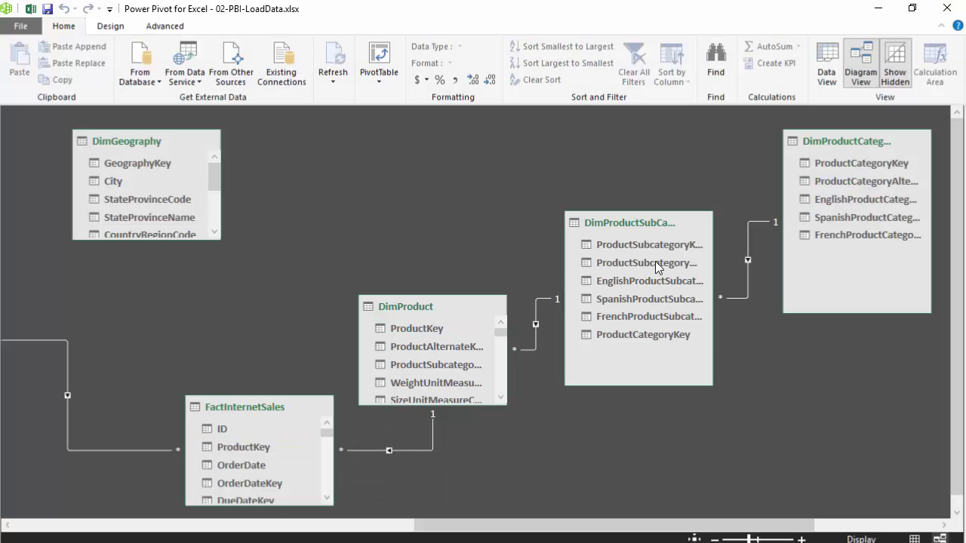
Step: Review the Total Sales formula in Power Pivot's data view and return to the PivotTable in Excel
{"action": "left_click", "coordinate": [828, 67]}
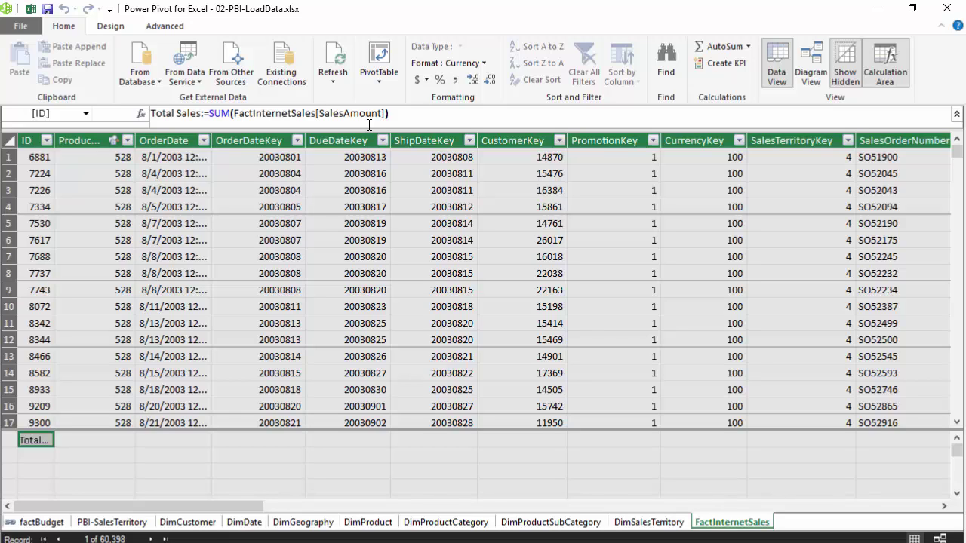
{"action": "left_click", "coordinate": [442, 540]}
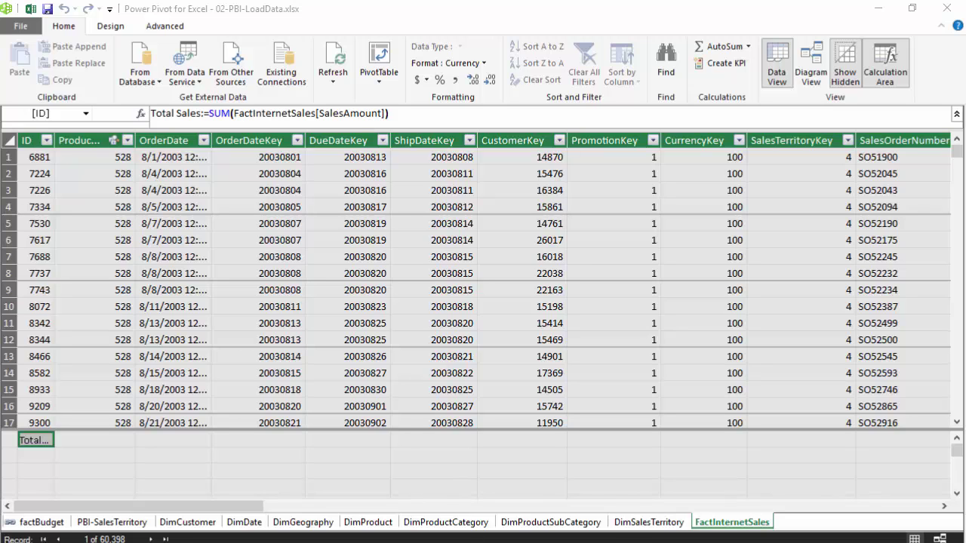
{"action": "left_click", "coordinate": [535, 484]}
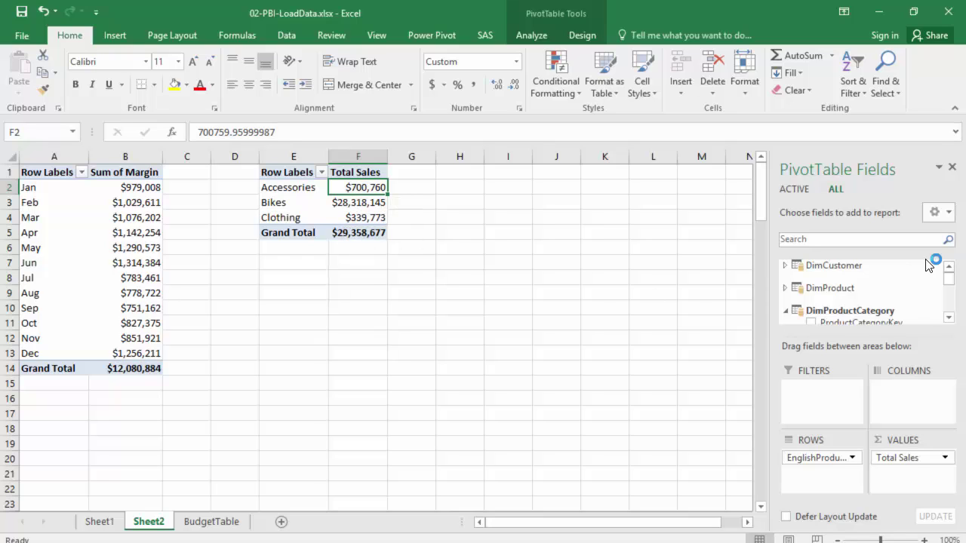
Step: Add the Month field from FactInternetSales as columns of the product category PivotTable
{"action": "left_click", "coordinate": [887, 294]}
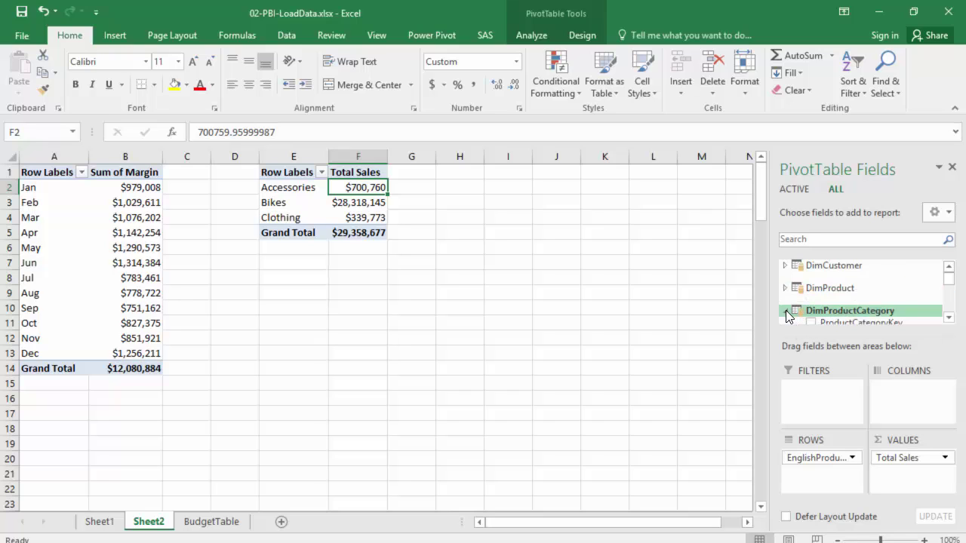
{"action": "scroll", "coordinate": [893, 296], "scroll_direction": "down", "scroll_amount": 3}
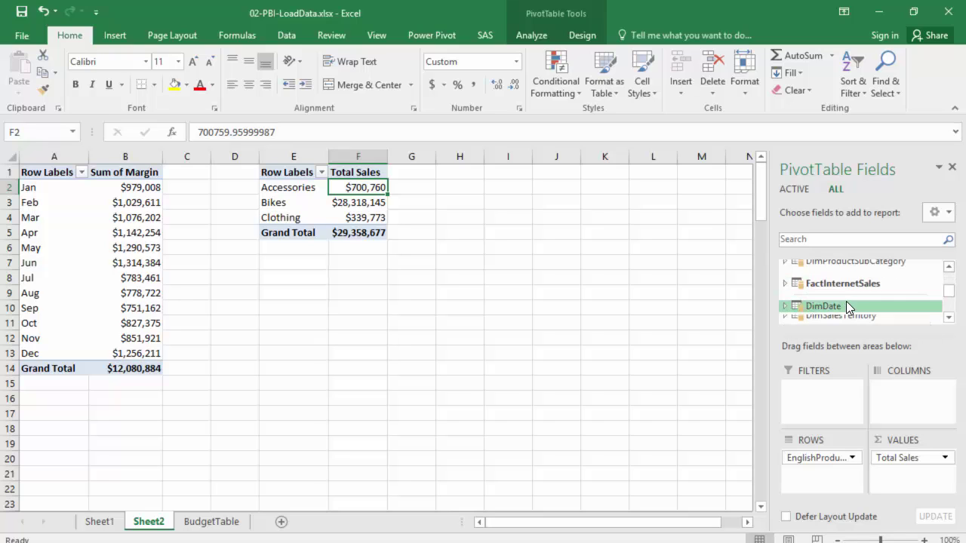
{"action": "scroll", "coordinate": [846, 301], "scroll_direction": "down", "scroll_amount": 2}
{"action": "scroll", "coordinate": [875, 304], "scroll_direction": "down", "scroll_amount": 2}
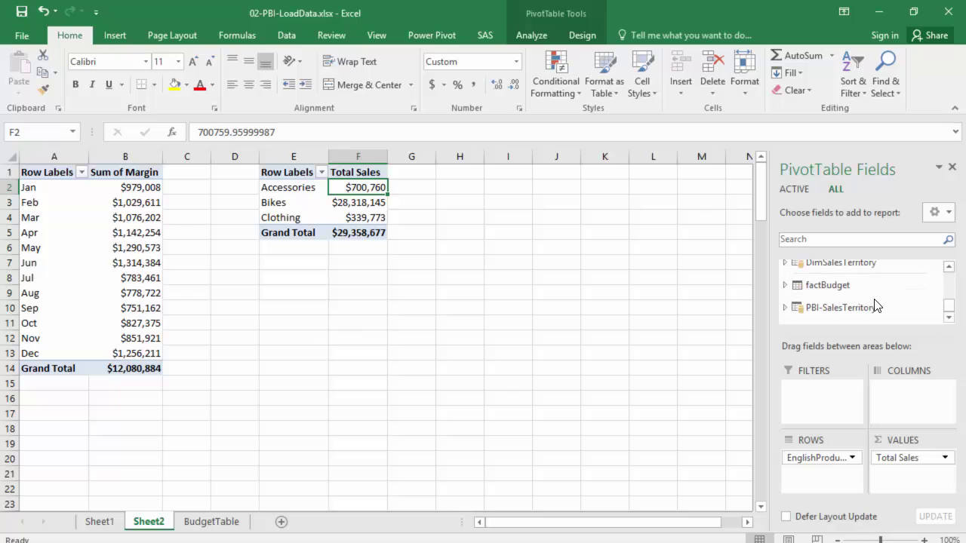
{"action": "scroll", "coordinate": [875, 305], "scroll_direction": "up", "scroll_amount": 3}
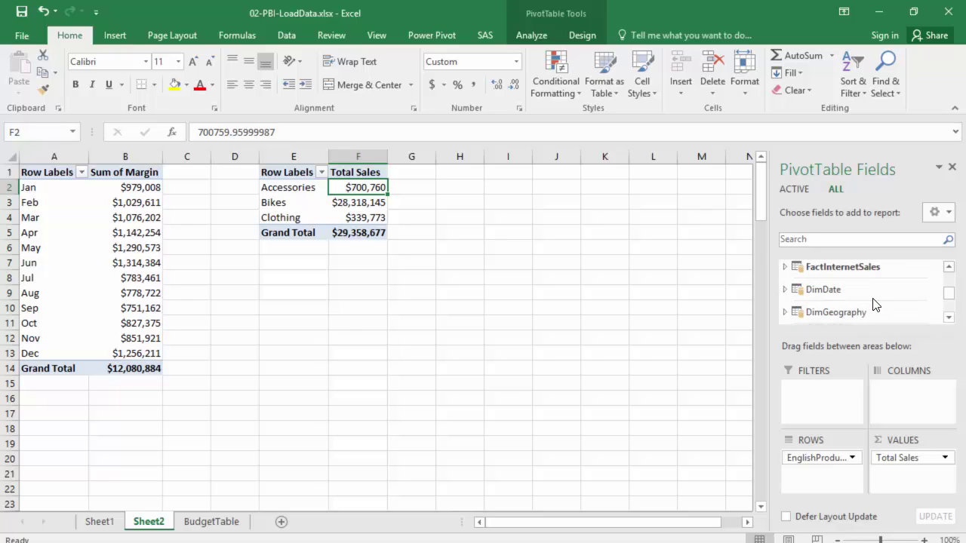
{"action": "left_click", "coordinate": [786, 267]}
{"action": "scroll", "coordinate": [905, 290], "scroll_direction": "down", "scroll_amount": 4}
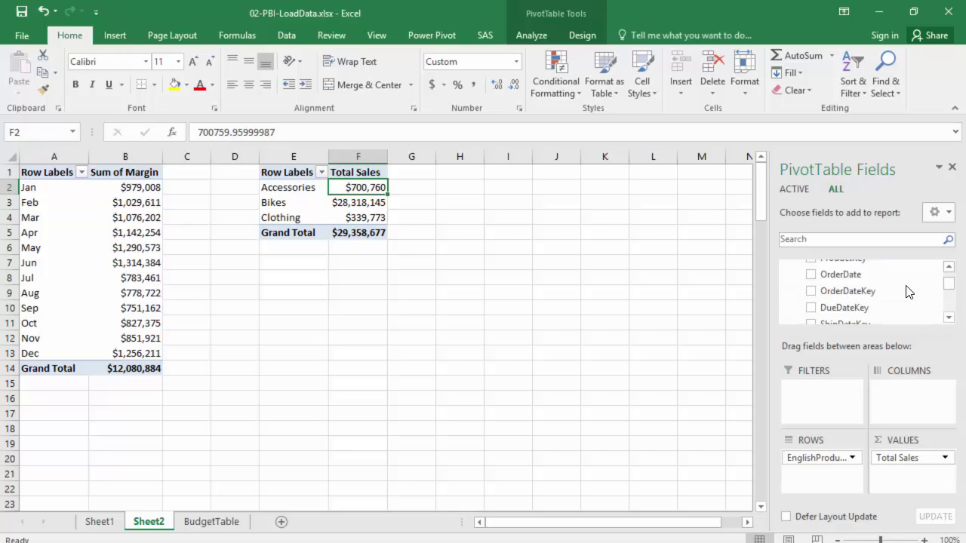
{"action": "scroll", "coordinate": [906, 287], "scroll_direction": "down", "scroll_amount": 10}
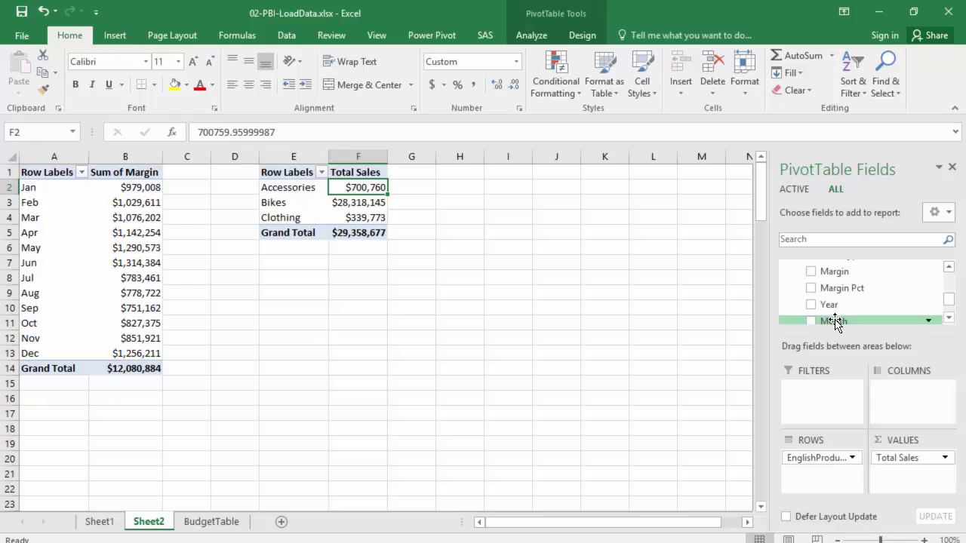
{"action": "left_click_drag", "start_coordinate": [834, 321], "coordinate": [887, 388]}
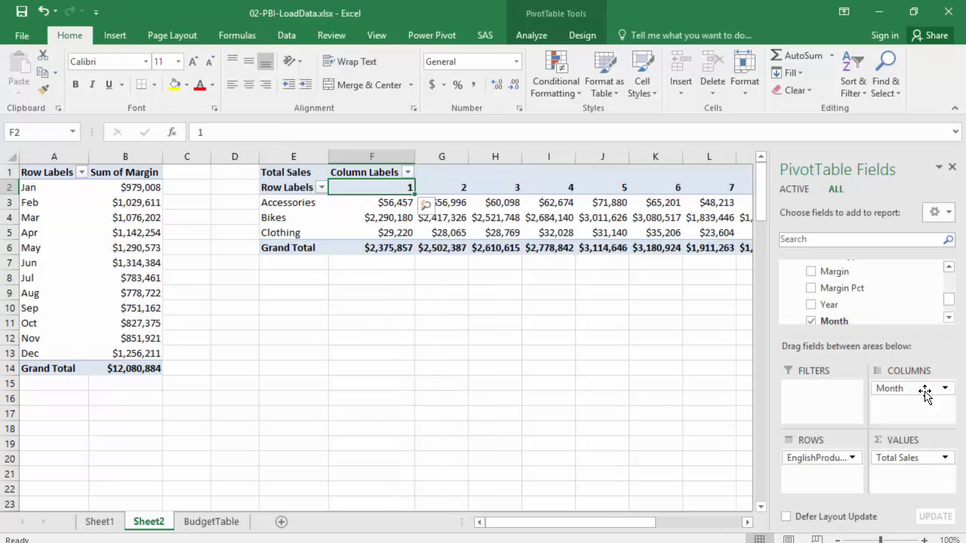
Step: Replace Month with the Month Name field from FactInternetSales in the PivotTable's columns
{"action": "left_click", "coordinate": [949, 318]}
{"action": "left_click", "coordinate": [949, 318]}
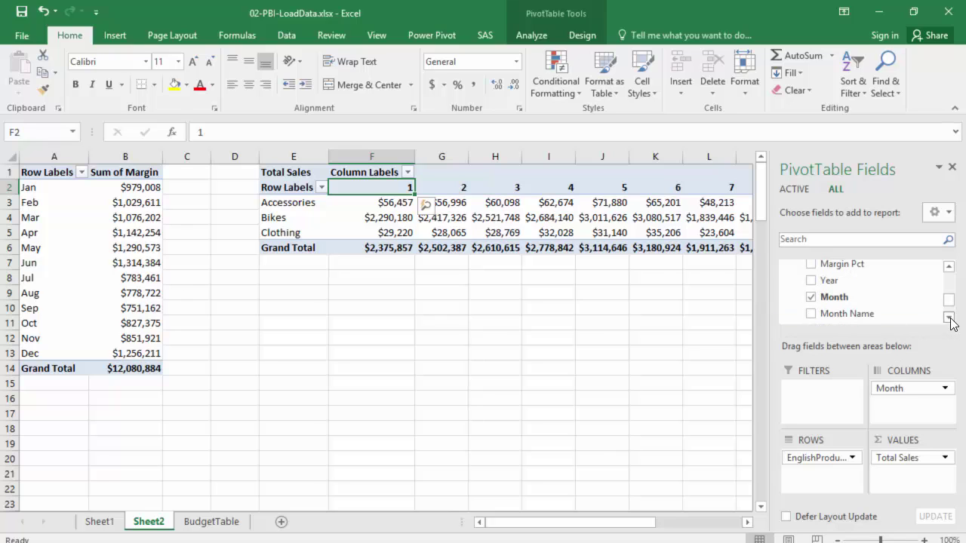
{"action": "left_click", "coordinate": [946, 389]}
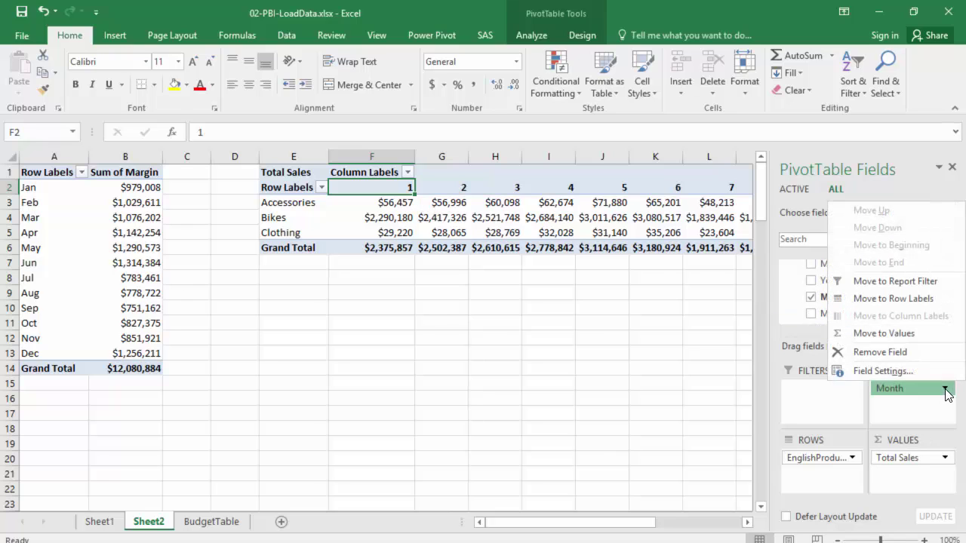
{"action": "left_click", "coordinate": [817, 354]}
{"action": "left_click_drag", "start_coordinate": [867, 322], "coordinate": [909, 392]}
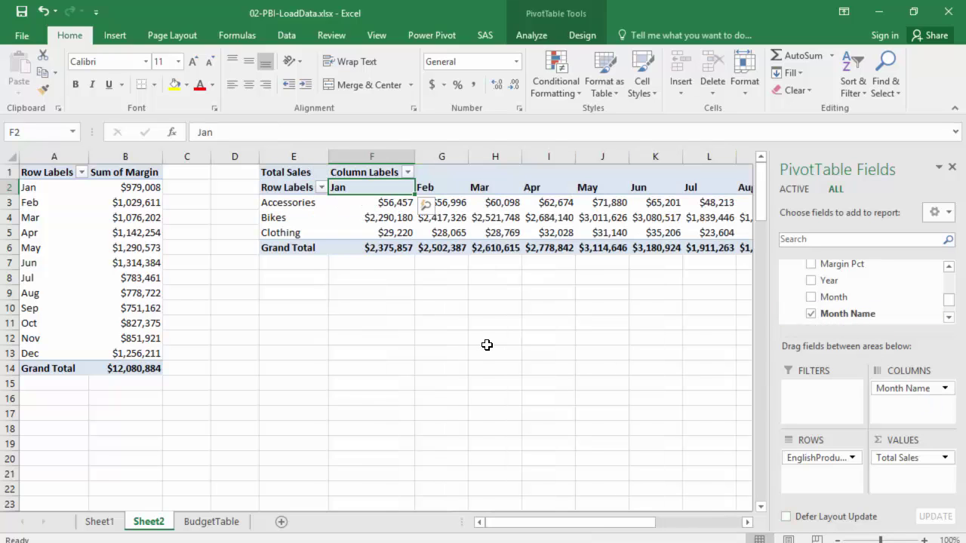
Step: Examine the monthly Total Sales by category across the PivotTable and select the April value for Bikes
{"action": "left_click", "coordinate": [440, 368]}
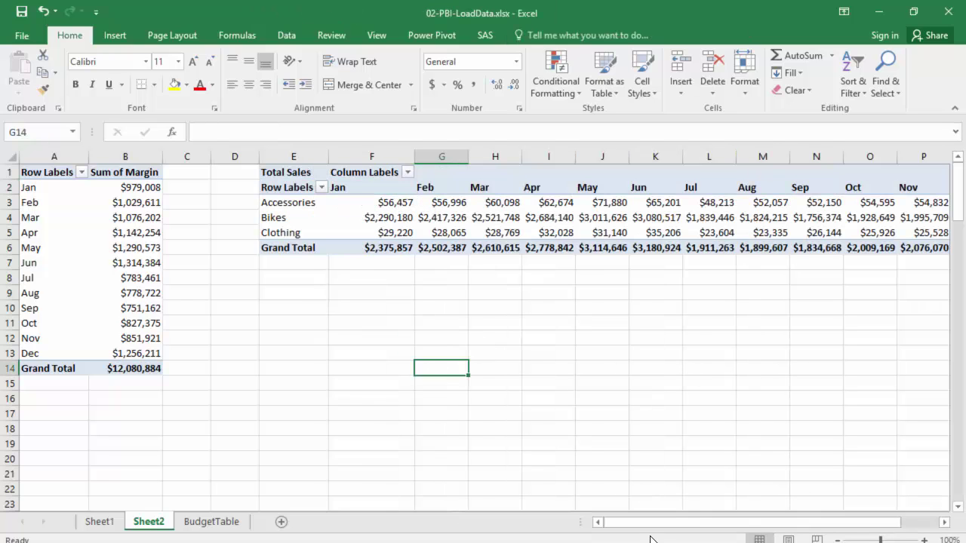
{"action": "left_click_drag", "start_coordinate": [662, 524], "coordinate": [683, 530]}
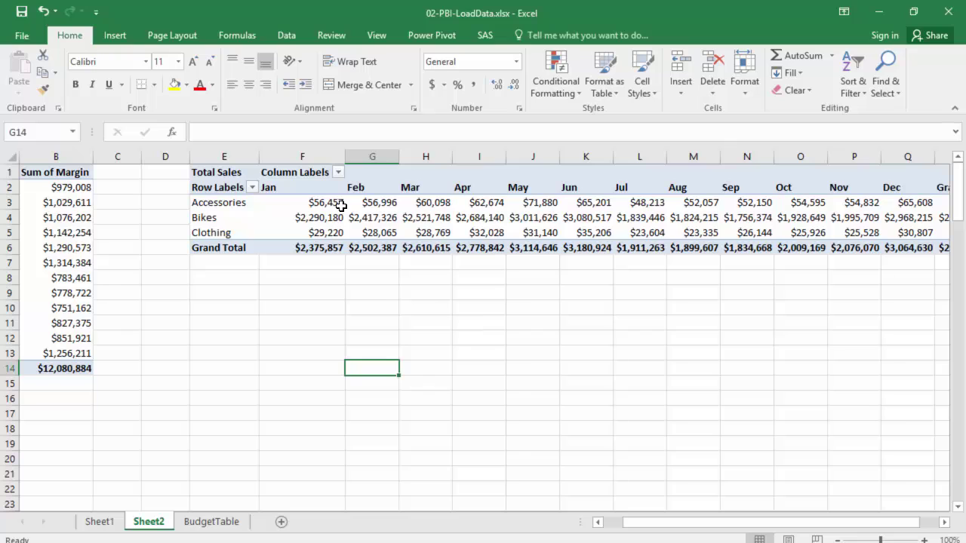
{"action": "left_click", "coordinate": [476, 217]}
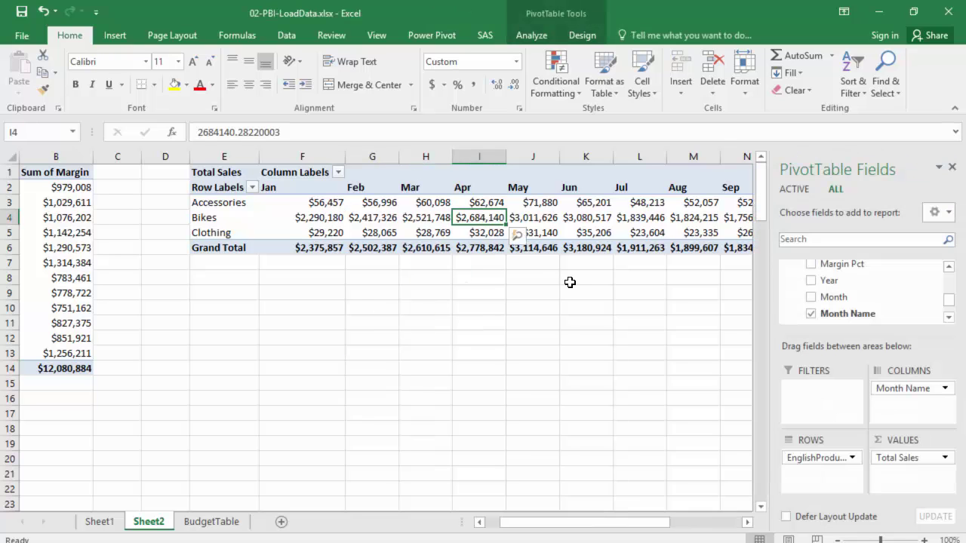